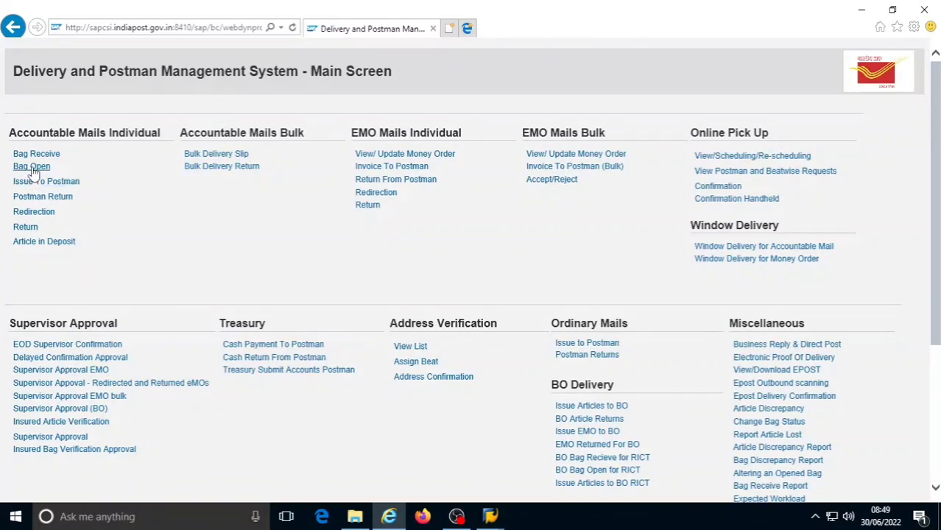
pyautogui.click(33, 169)
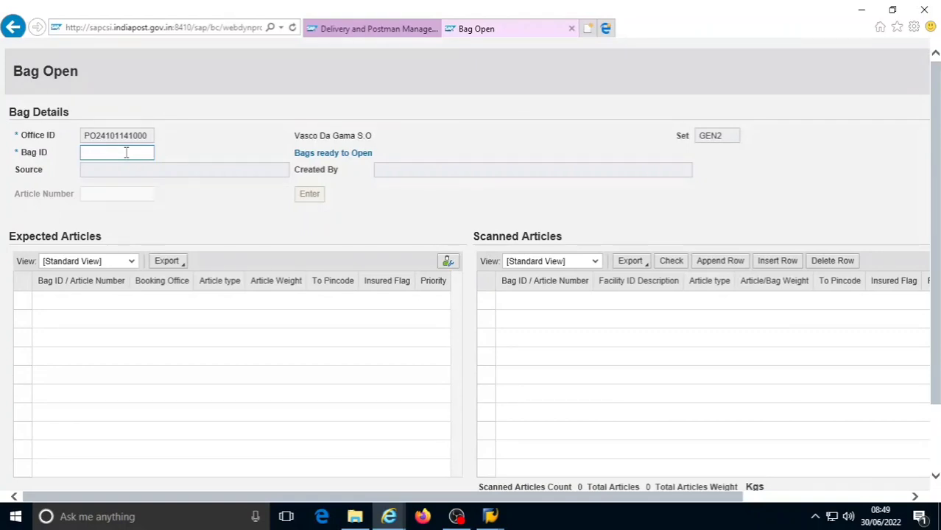
pyautogui.write('CBM0007319112')
pyautogui.press('Return')
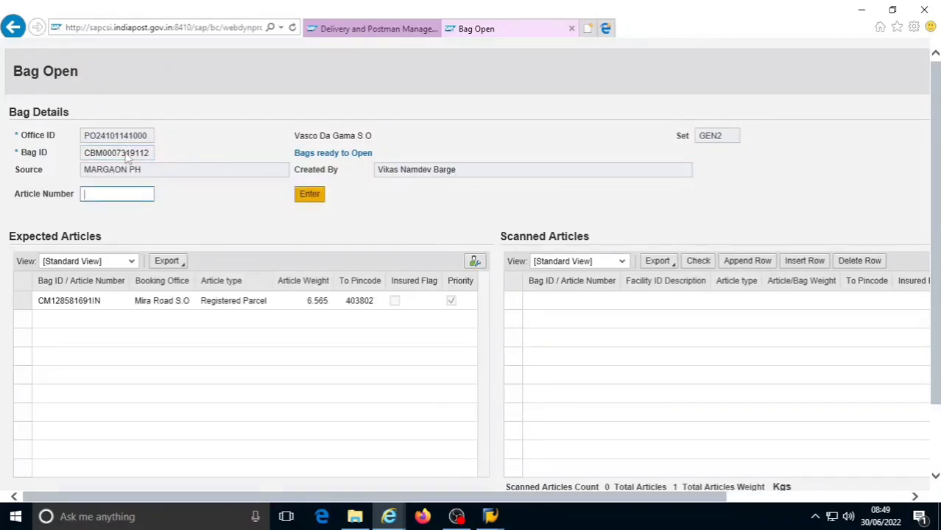
pyautogui.write('cm12858')
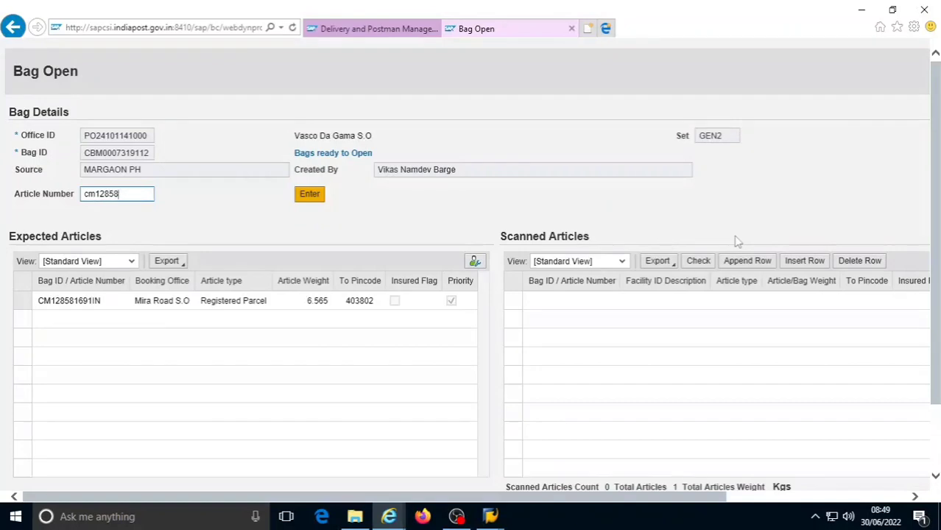
pyautogui.write('1691in')
pyautogui.press('Return')
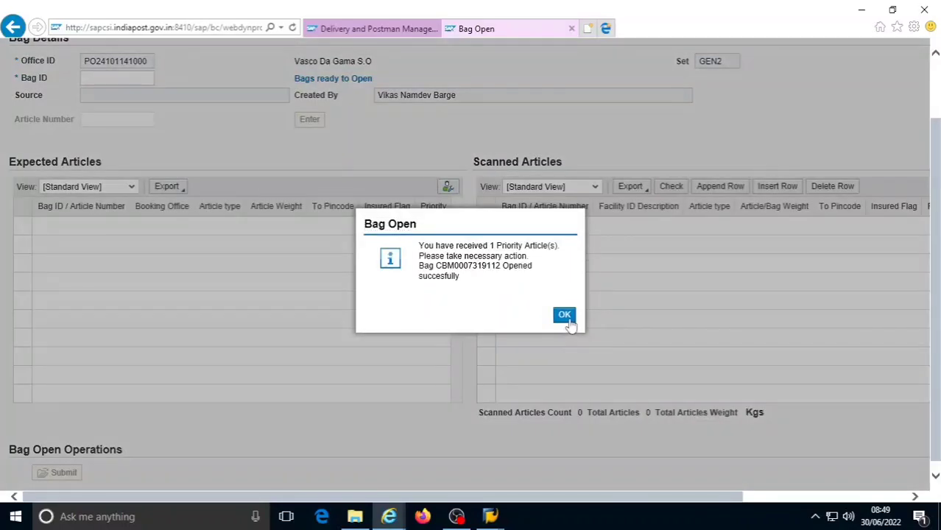
pyautogui.click(569, 319)
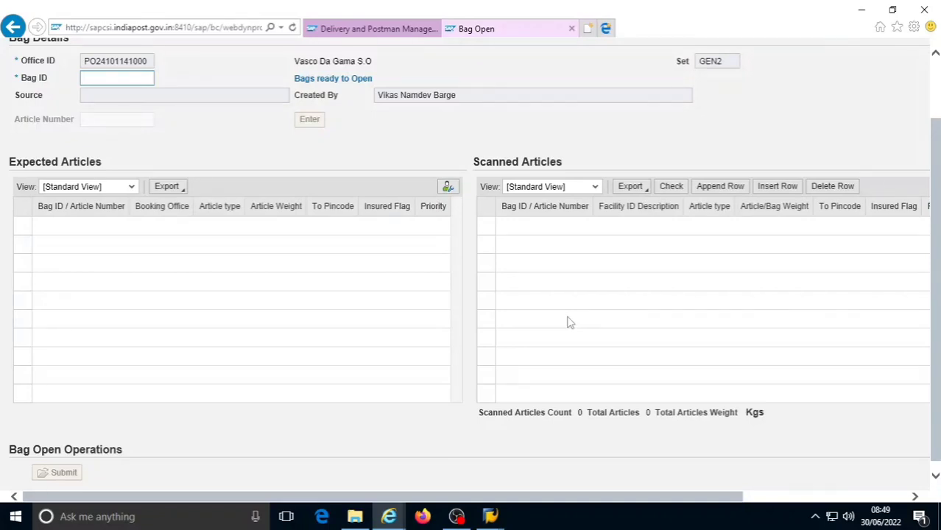
pyautogui.write('CBM0007319111')
pyautogui.press('Return')
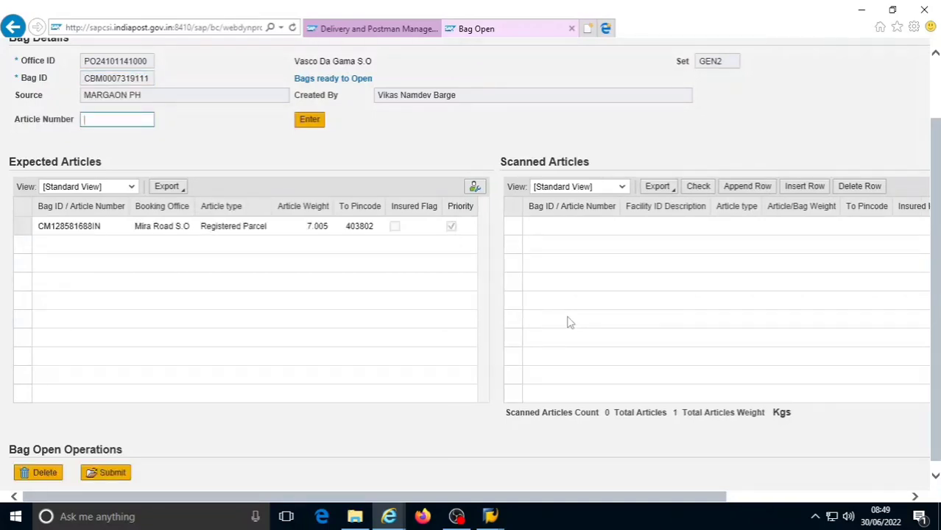
pyautogui.write('cm1285868')
pyautogui.press('BackSpace')
pyautogui.press('BackSpace')
pyautogui.press('BackSpace')
pyautogui.write('81688in')
pyautogui.press('Return')
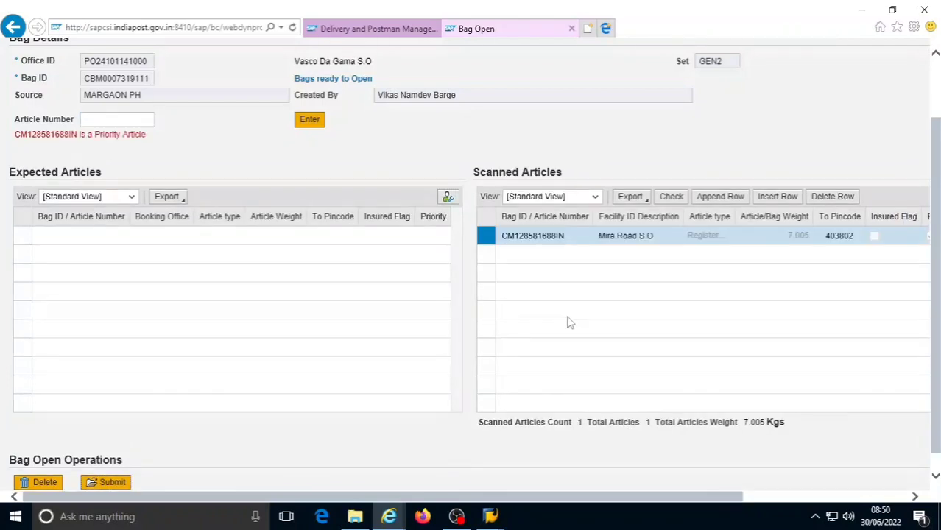
pyautogui.click(96, 486)
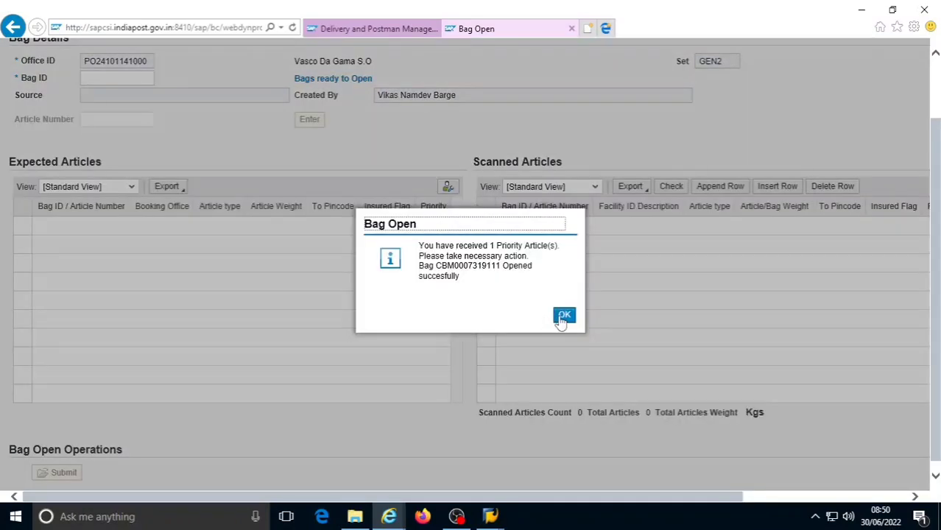
pyautogui.click(562, 315)
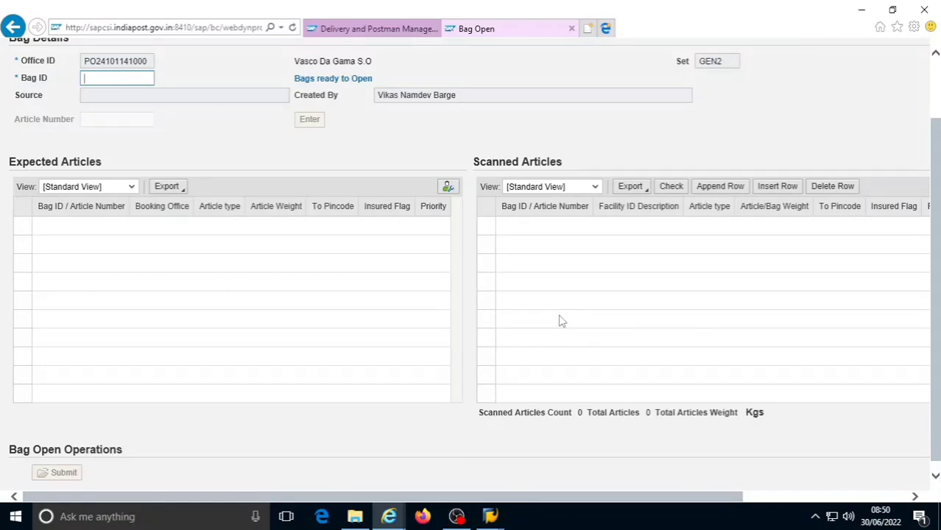
pyautogui.write('CBM0007319296')
pyautogui.press('Return')
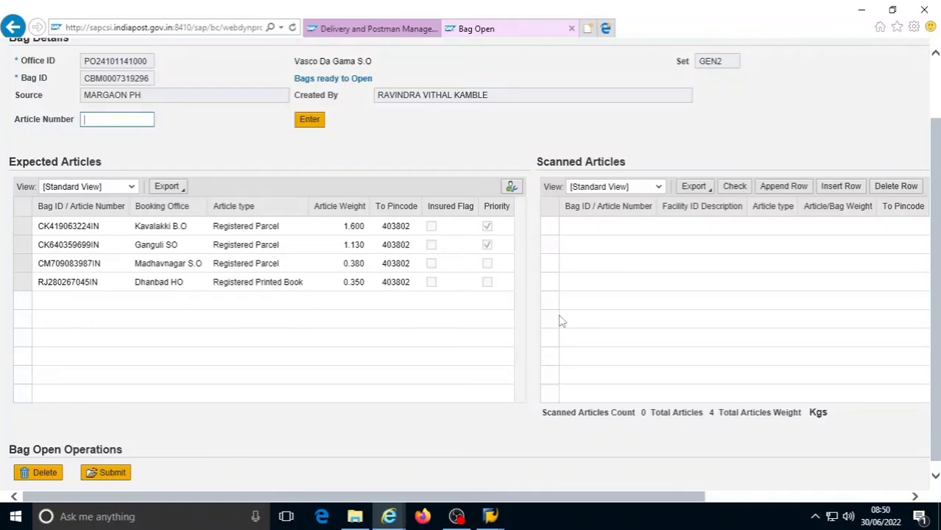
pyautogui.write('ck419063224in')
pyautogui.press('Return')
pyautogui.write('c')
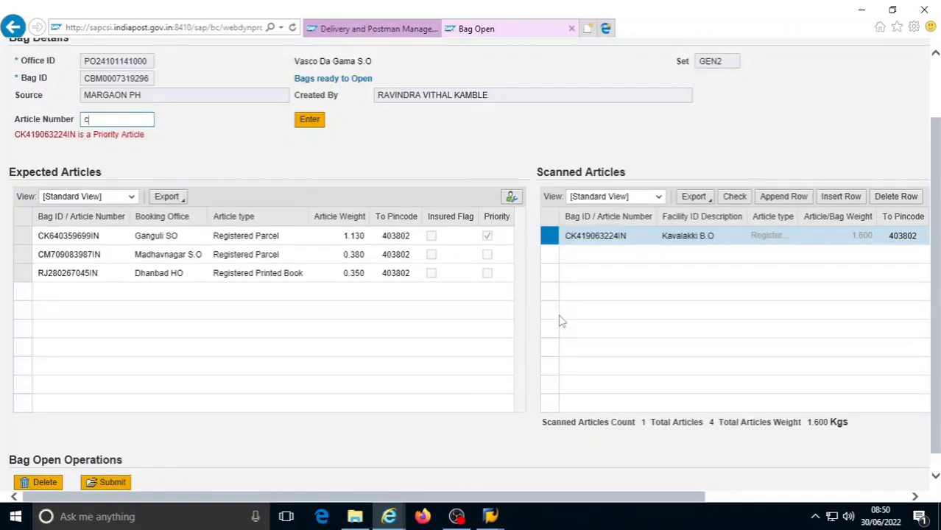
pyautogui.write('k640359699in')
pyautogui.press('Return')
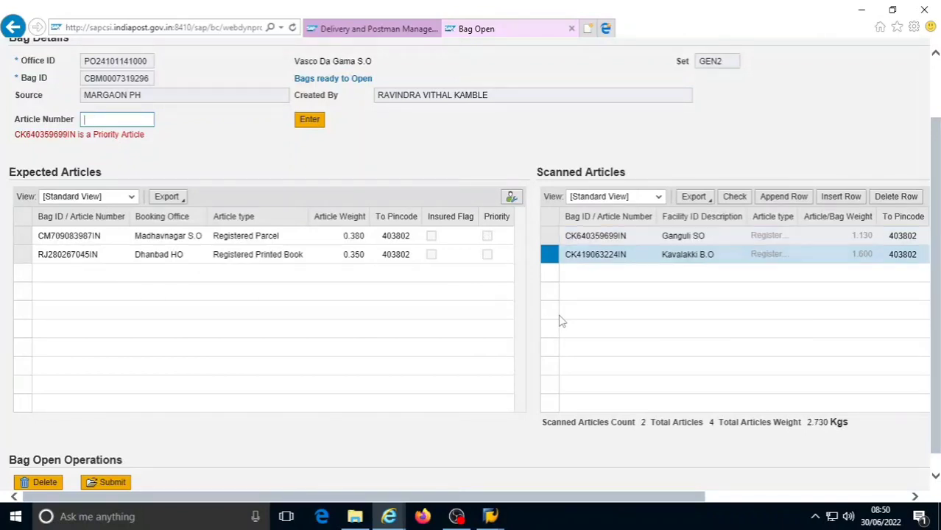
pyautogui.write('cm709083987in')
pyautogui.press('Return')
pyautogui.write('rj')
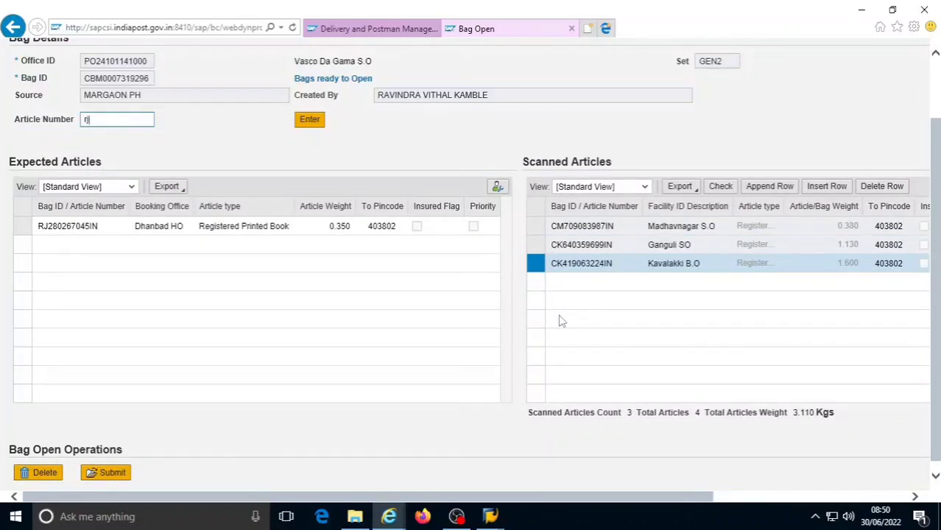
pyautogui.write('280267045in')
pyautogui.press('Return')
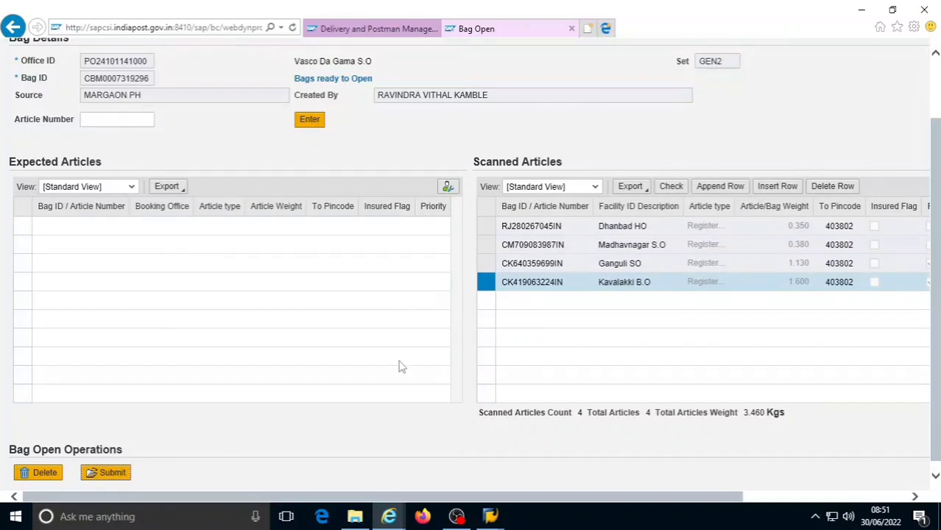
pyautogui.click(112, 475)
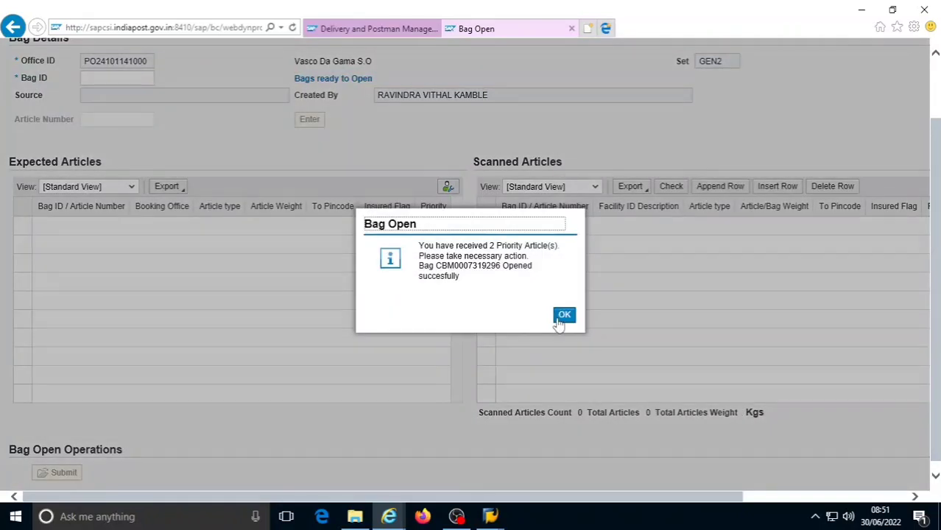
pyautogui.click(563, 315)
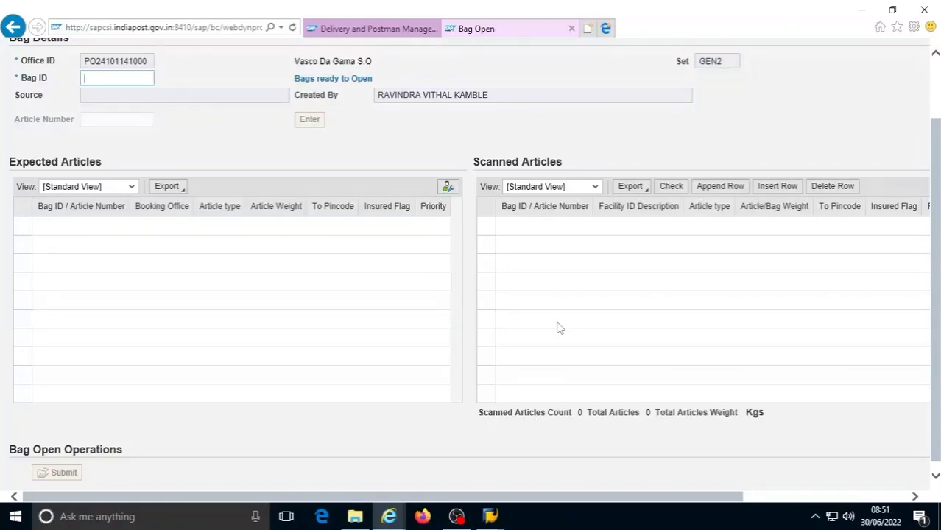
pyautogui.write('CBM0007318146')
pyautogui.press('Return')
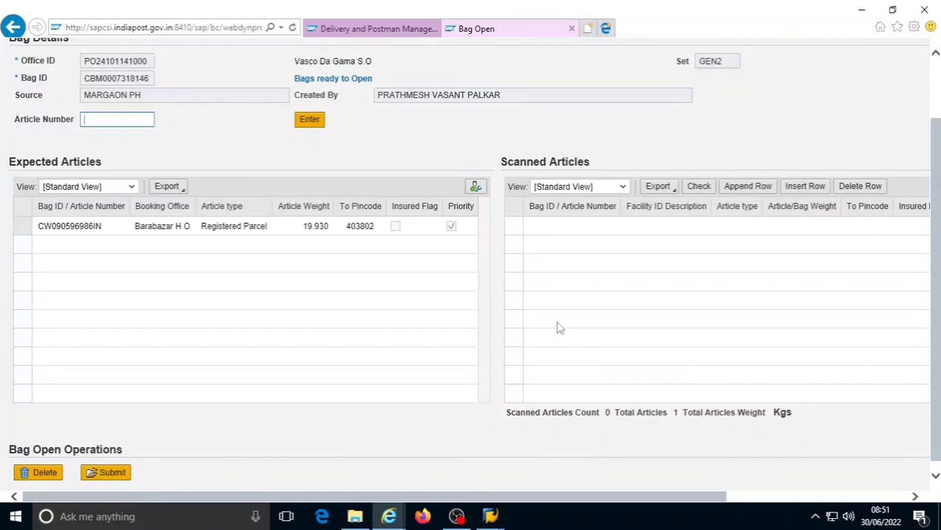
pyautogui.write('cw090596986in')
pyautogui.press('Return')
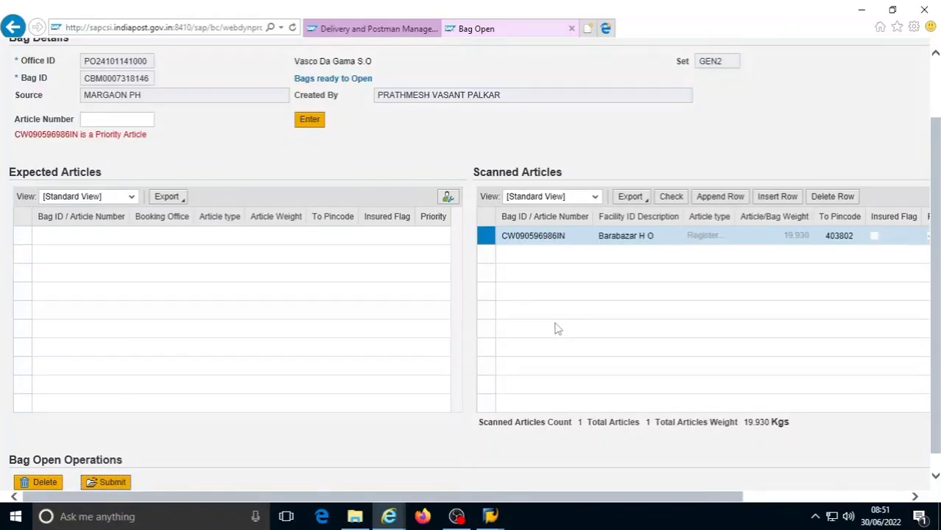
pyautogui.click(97, 485)
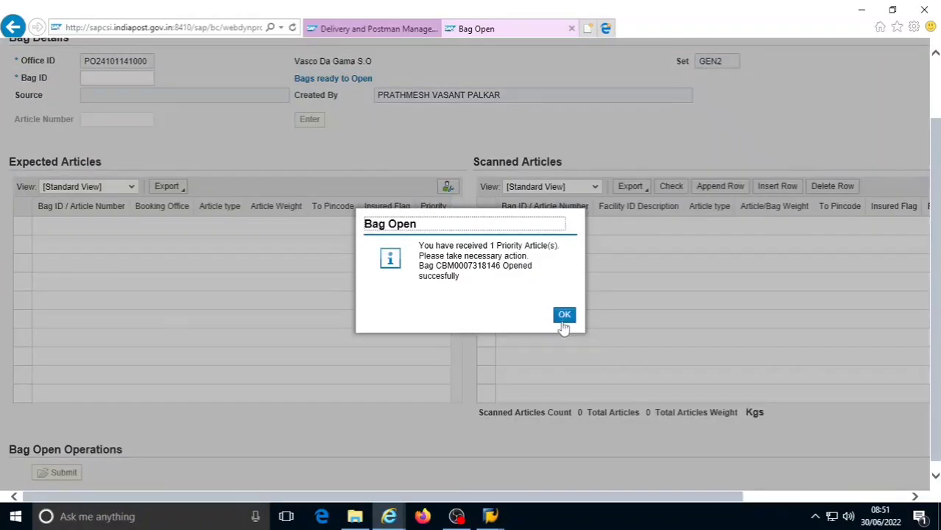
pyautogui.click(563, 319)
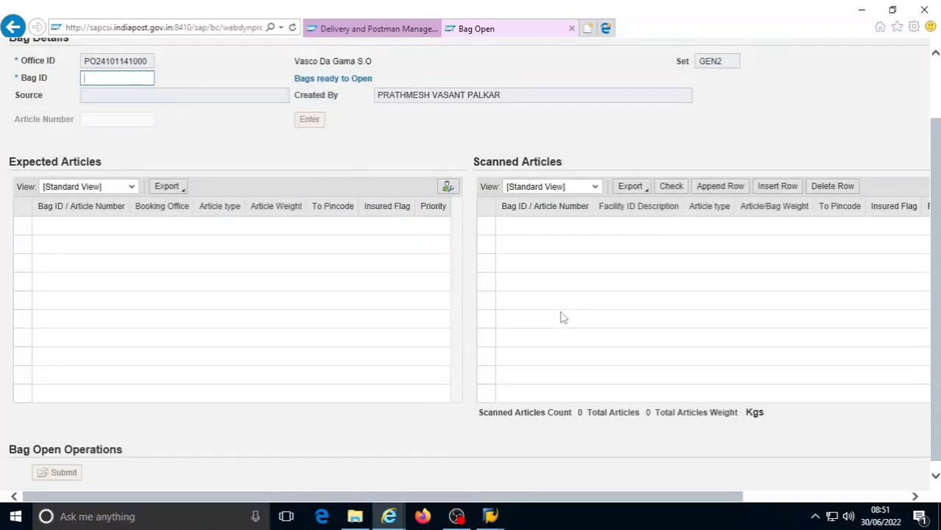
pyautogui.write('CBM0007319176')
pyautogui.press('Return')
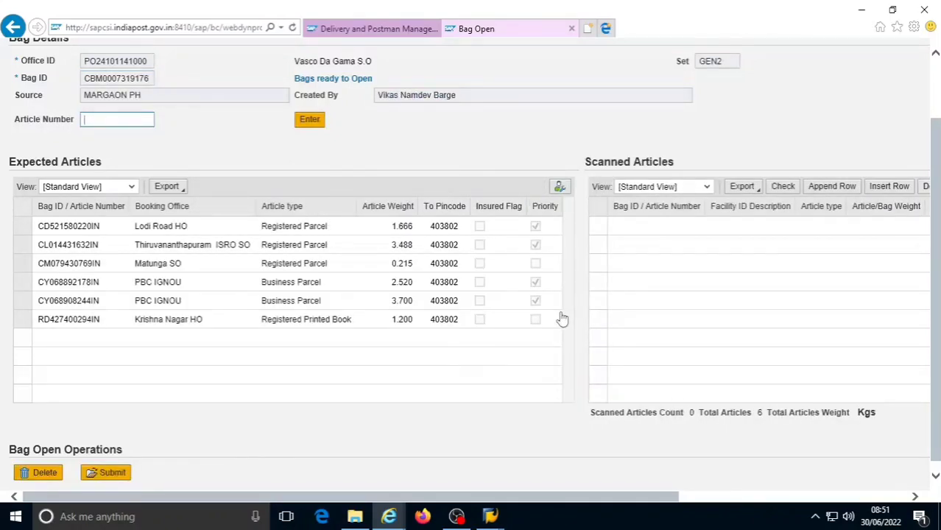
pyautogui.write('cd521580220in')
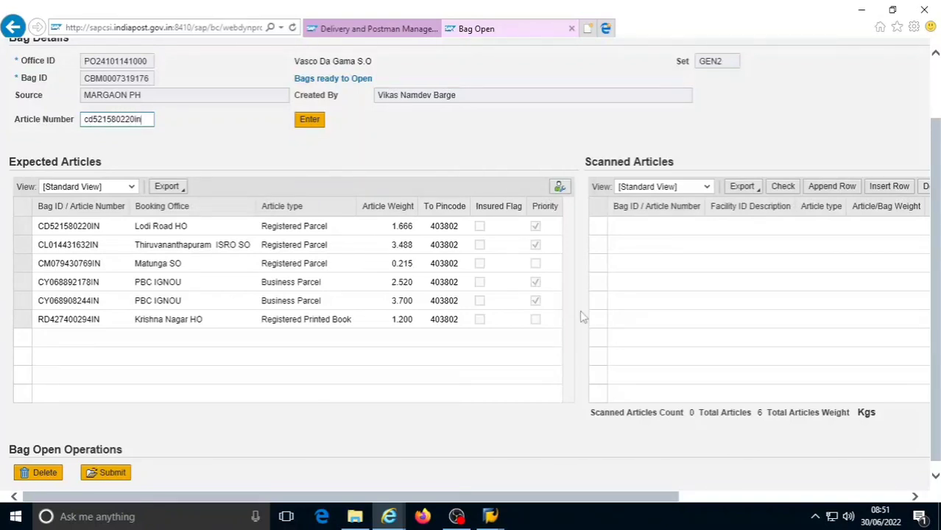
pyautogui.press('Return')
pyautogui.write('c')
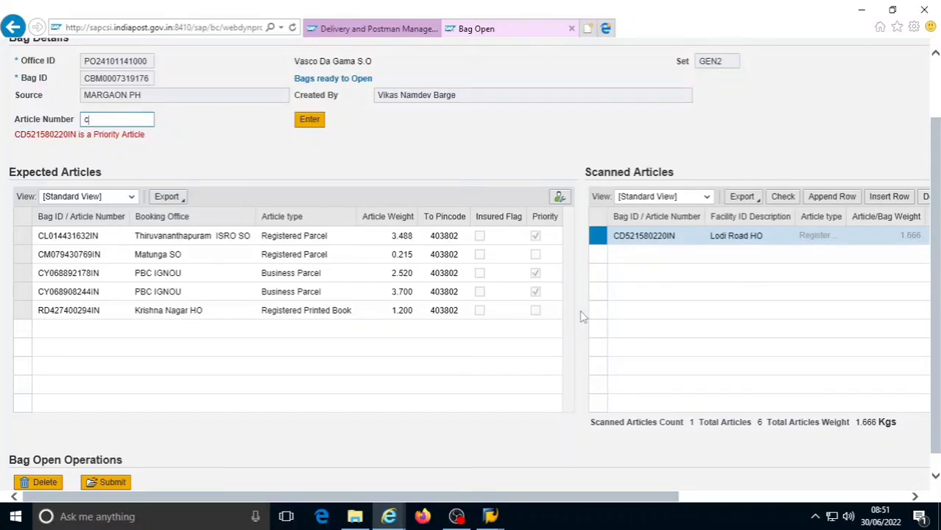
pyautogui.write('l014431632in')
pyautogui.press('Return')
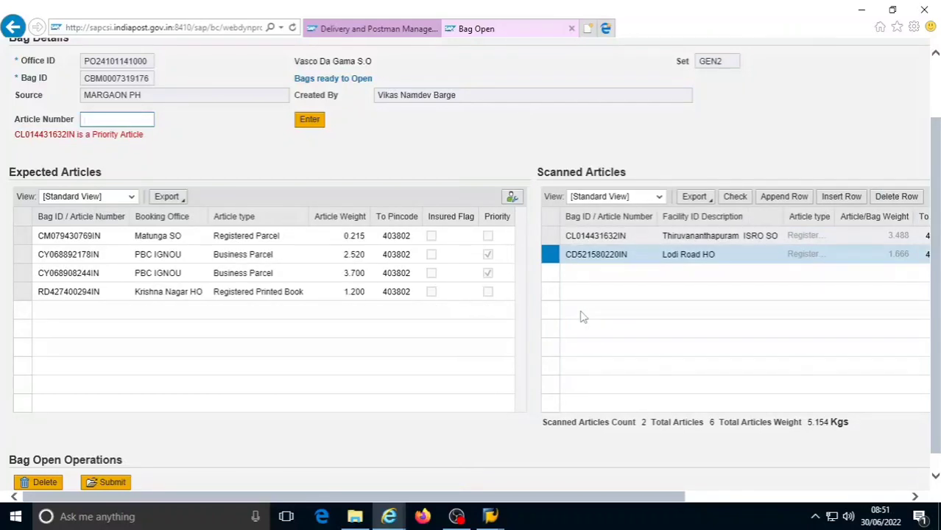
pyautogui.write('cm079430769in')
pyautogui.press('Return')
pyautogui.write('cy068892178in')
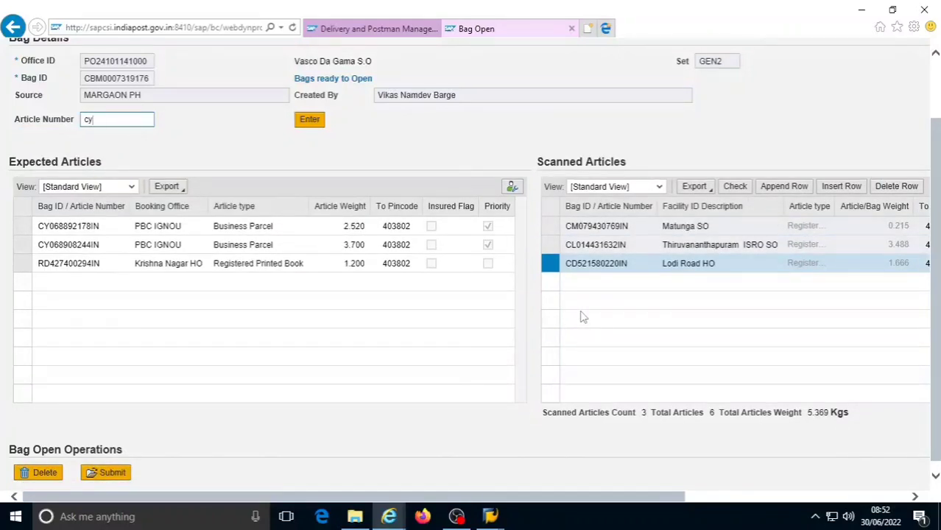
pyautogui.press('Return')
pyautogui.write('cy068')
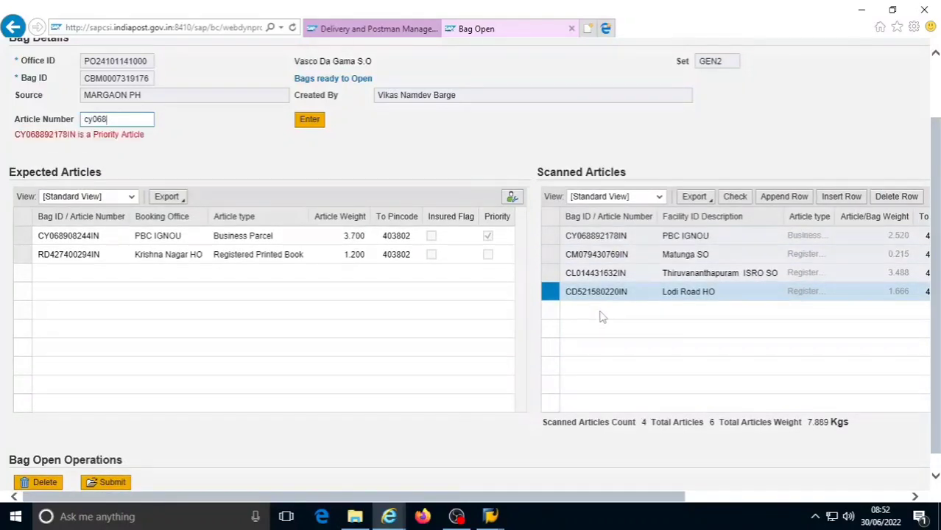
pyautogui.write('908244in')
pyautogui.press('Return')
pyautogui.write('rd427400294in')
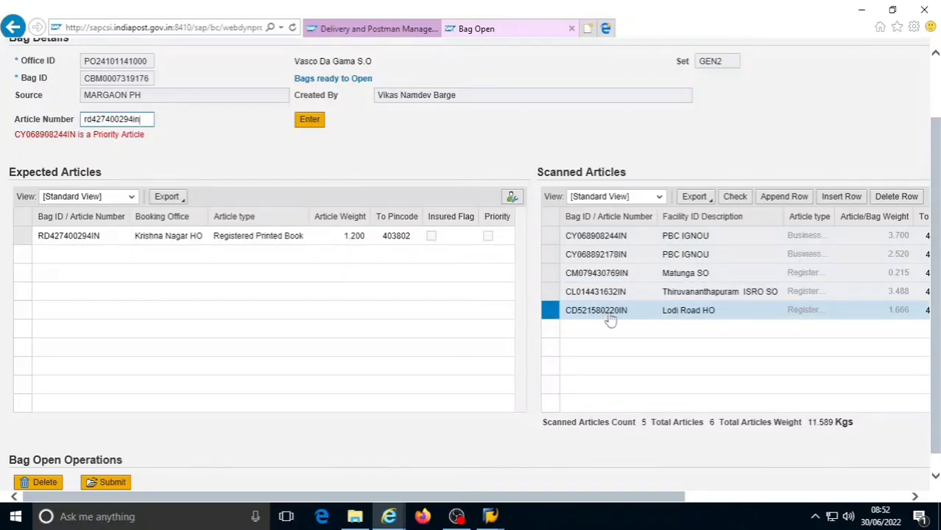
pyautogui.press('Return')
pyautogui.click(109, 482)
pyautogui.click(563, 315)
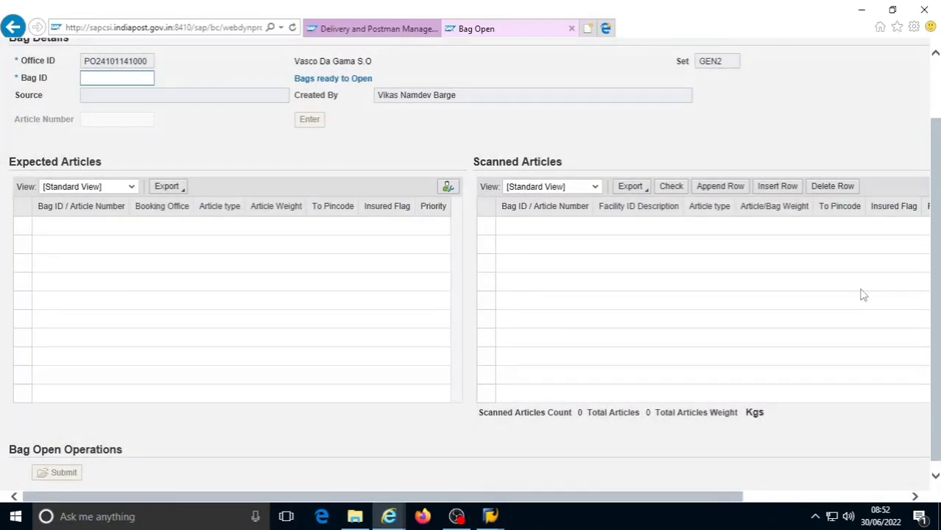
pyautogui.write('EBM4007472860')
pyautogui.press('Return')
pyautogui.write('el170')
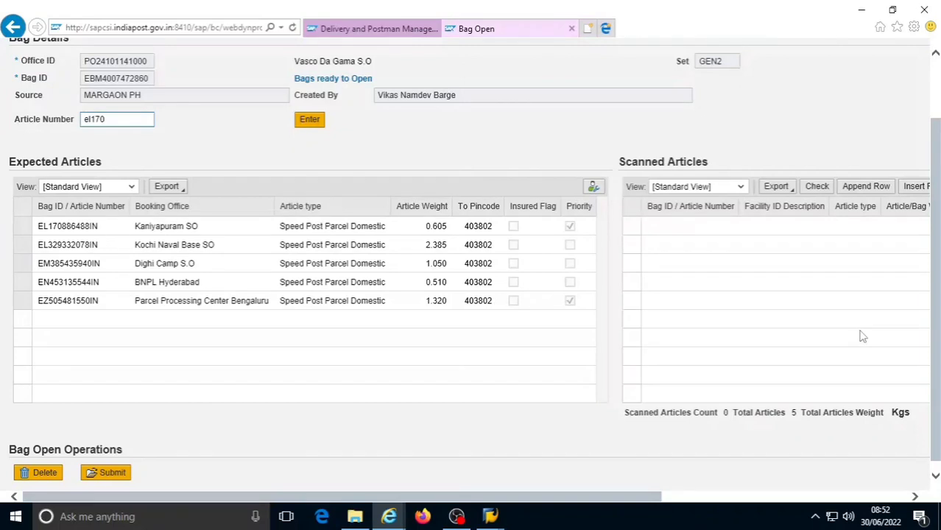
pyautogui.write('886488in')
pyautogui.press('Return')
pyautogui.write('el3')
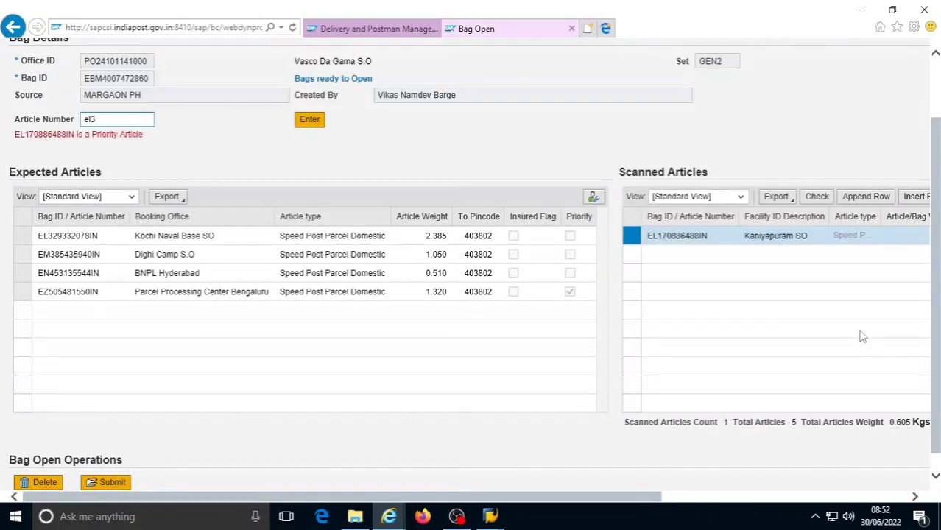
pyautogui.write('29332078in')
pyautogui.press('Return')
pyautogui.write('em3854')
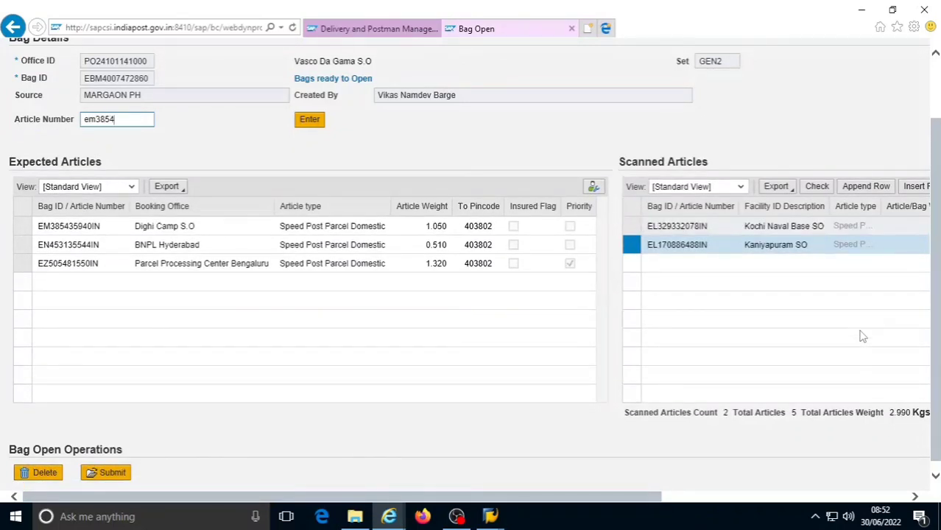
pyautogui.write('35940in')
pyautogui.press('Return')
pyautogui.write('en4531355')
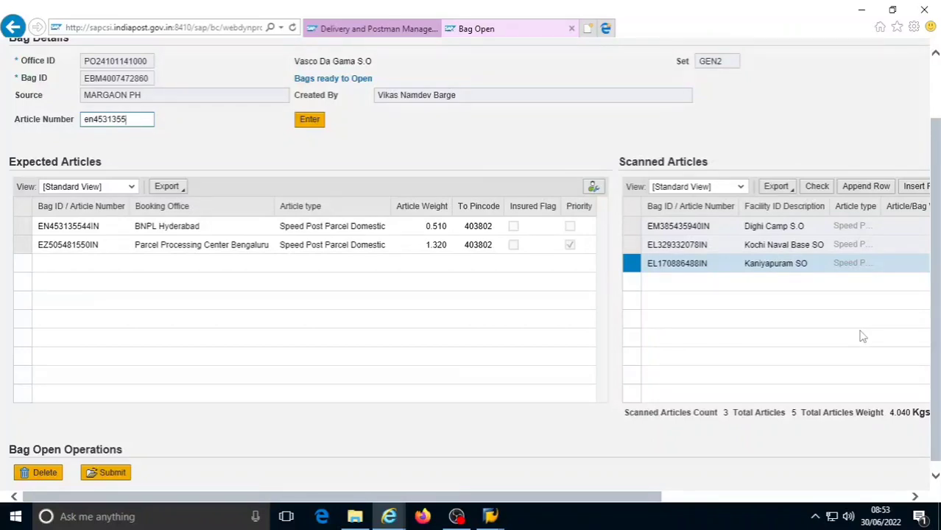
pyautogui.write('44in')
pyautogui.press('Return')
pyautogui.write('ez')
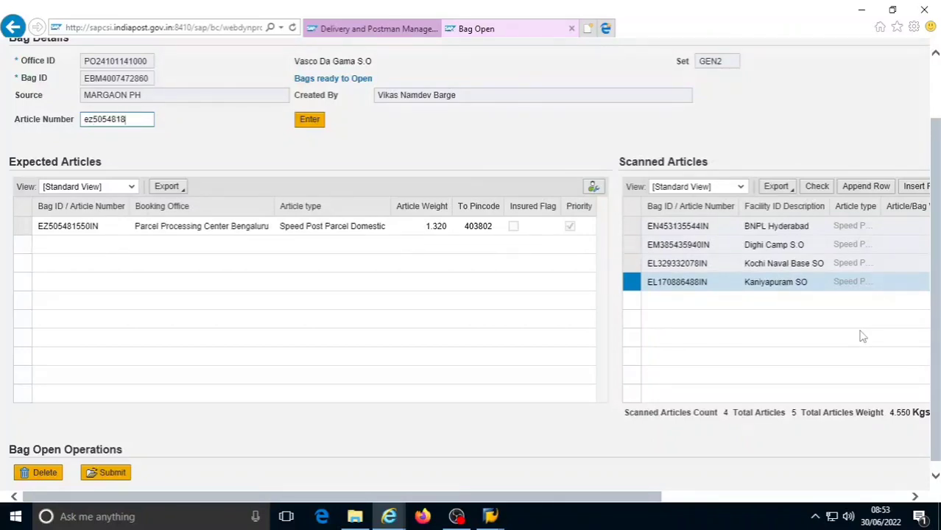
pyautogui.write('505481550in')
pyautogui.press('Return')
pyautogui.click(103, 473)
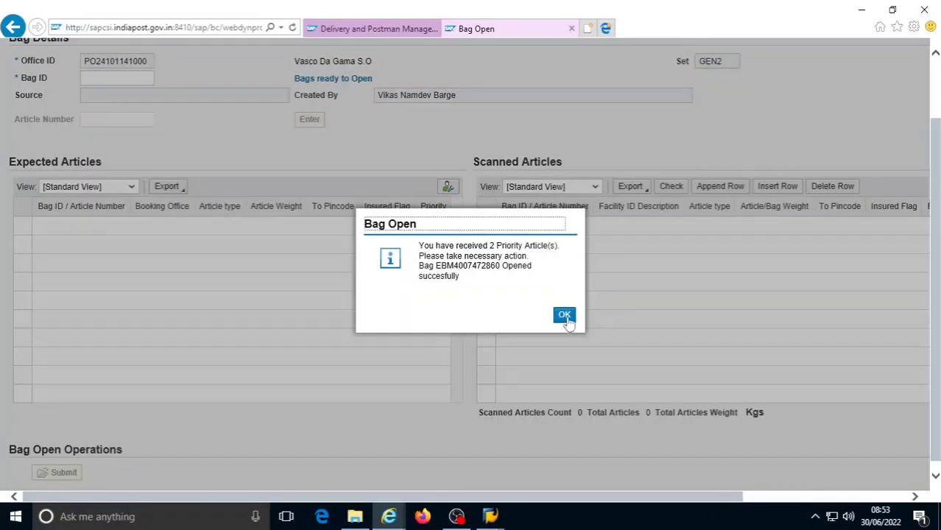
pyautogui.click(566, 318)
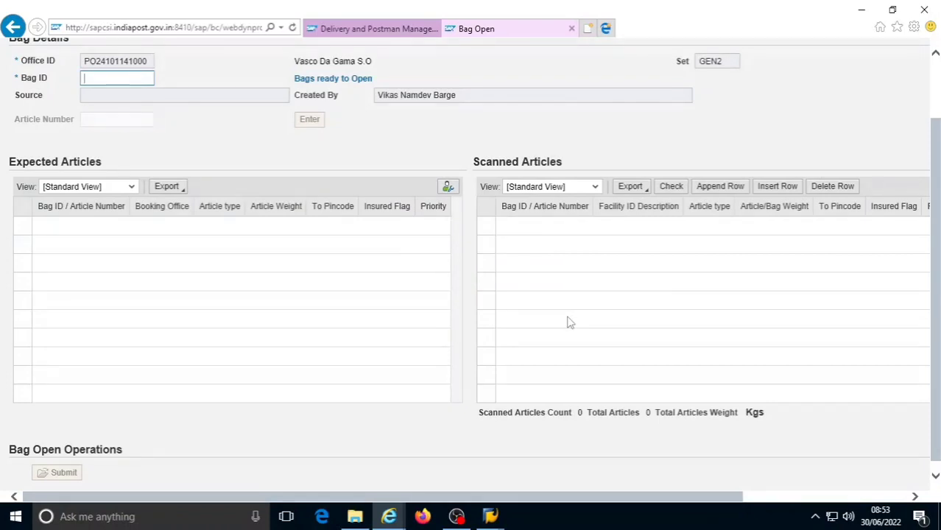
pyautogui.write('EBM4007473660')
pyautogui.press('Return')
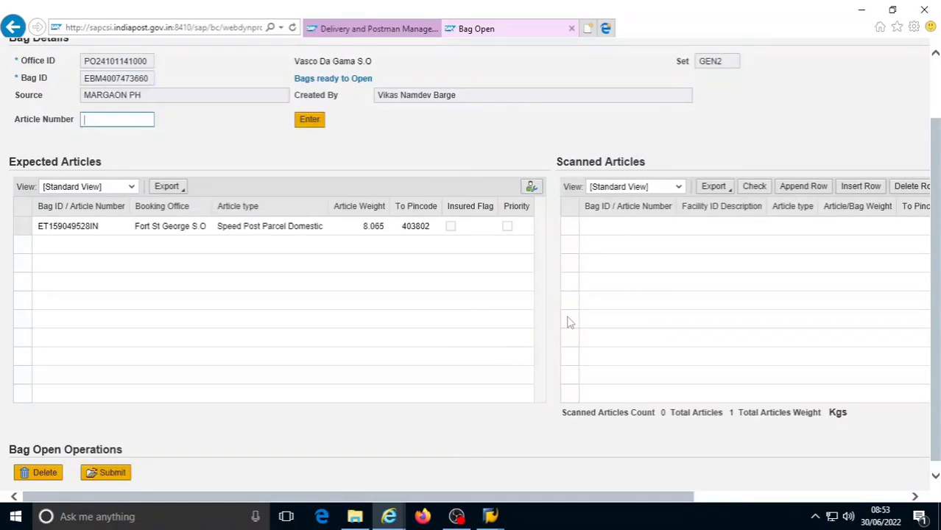
pyautogui.write('et159049528in')
pyautogui.press('Return')
pyautogui.click(103, 473)
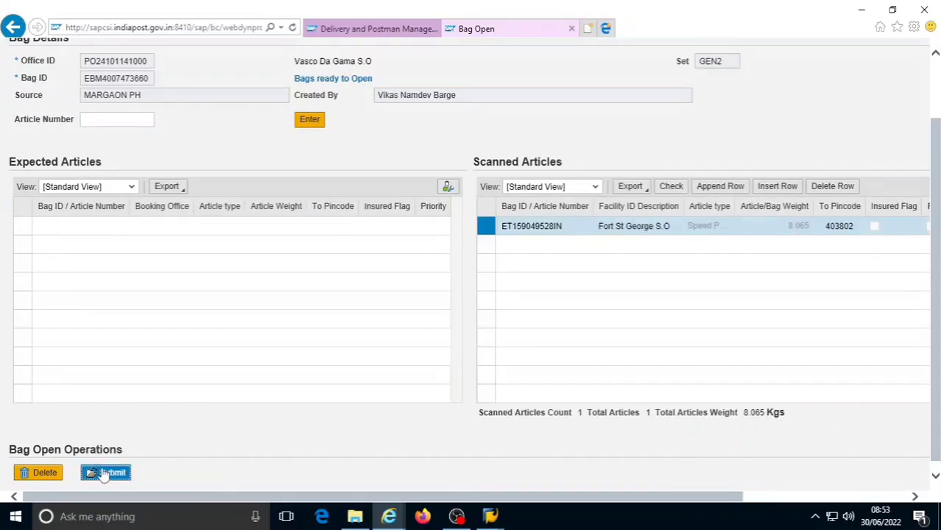
pyautogui.click(567, 324)
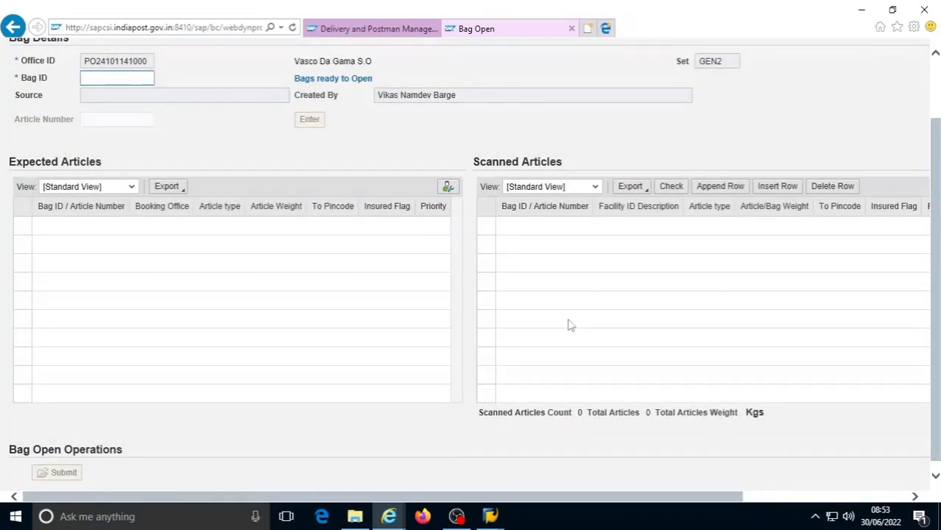
pyautogui.write('EBM4007472812')
pyautogui.press('Return')
pyautogui.write('ei7613')
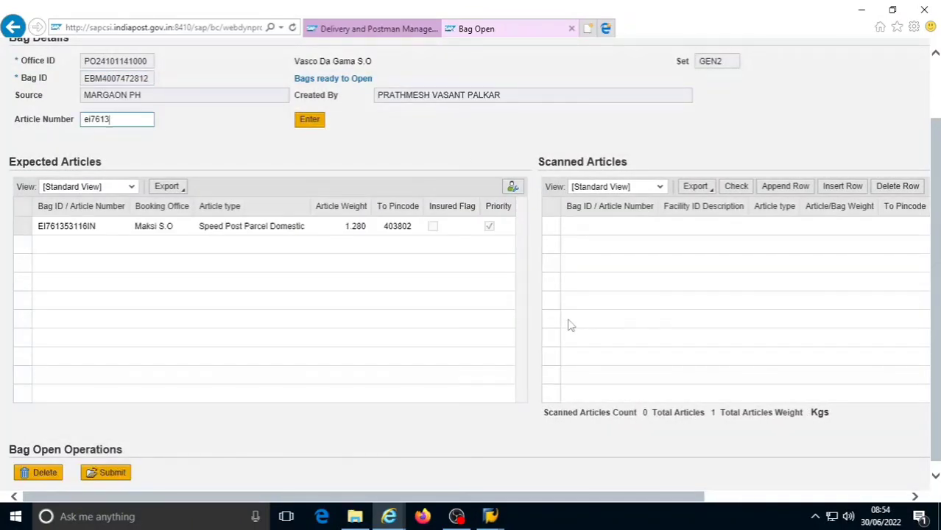
pyautogui.write('53116in')
pyautogui.press('Return')
pyautogui.click(110, 473)
pyautogui.click(567, 318)
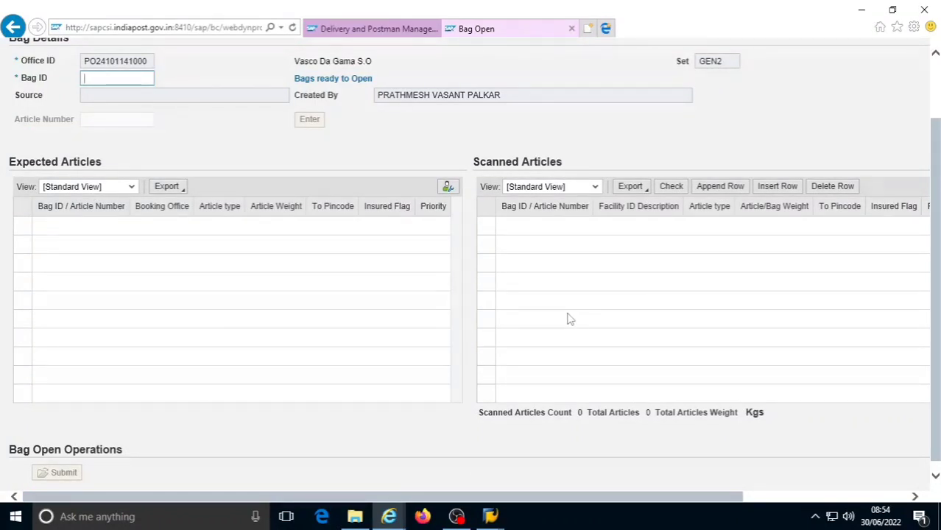
pyautogui.write('EBM4006764588')
pyautogui.press('Return')
pyautogui.write('EM530697283IN')
pyautogui.press('Return')
pyautogui.write('EM530697266IN')
pyautogui.press('Return')
pyautogui.write('EM530697031IN')
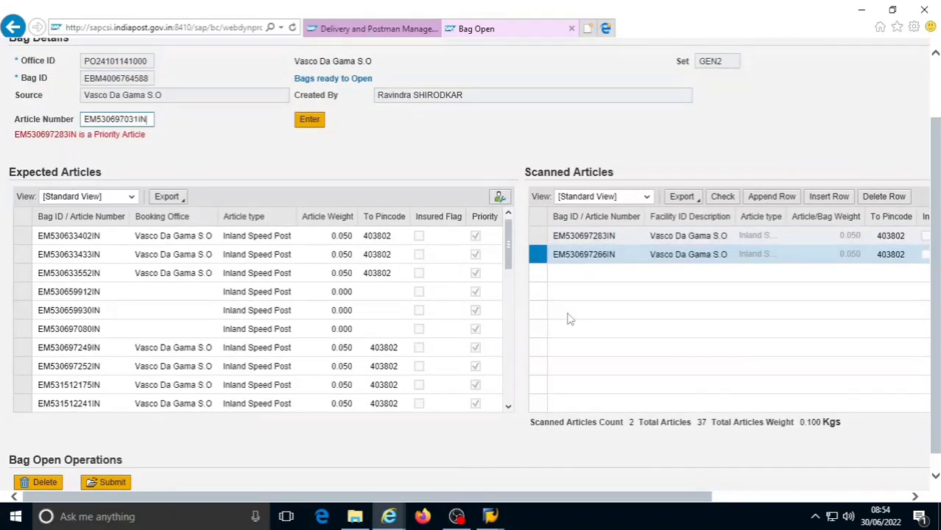
pyautogui.press('Return')
pyautogui.write('EM530697249IN')
pyautogui.press('Return')
pyautogui.write('EM530697252IN')
pyautogui.press('Return')
pyautogui.write('EM571432317IN')
pyautogui.press('Return')
pyautogui.write('EM571432175IN')
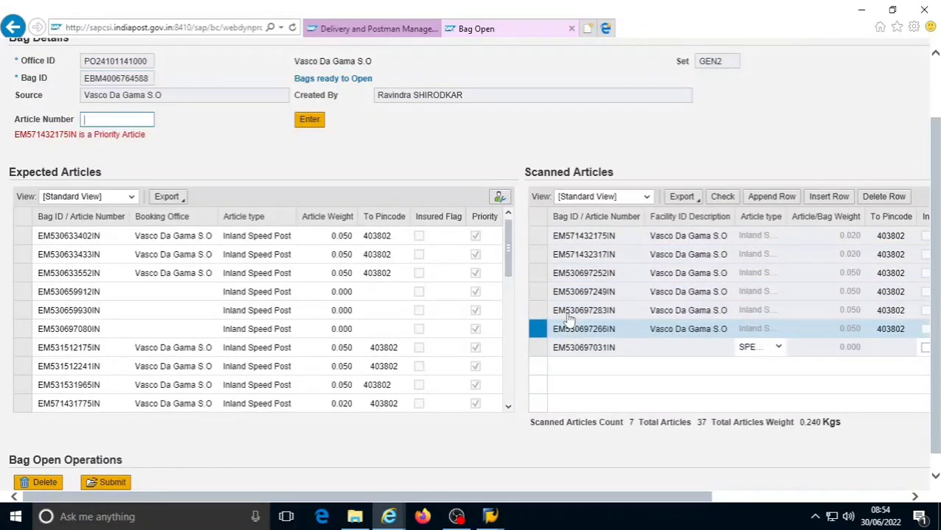
pyautogui.write('EM571432189IN EM571432250IN EM571432325IN EM571432201IN EM571431909IN EM571431912IN EM571432008IN')
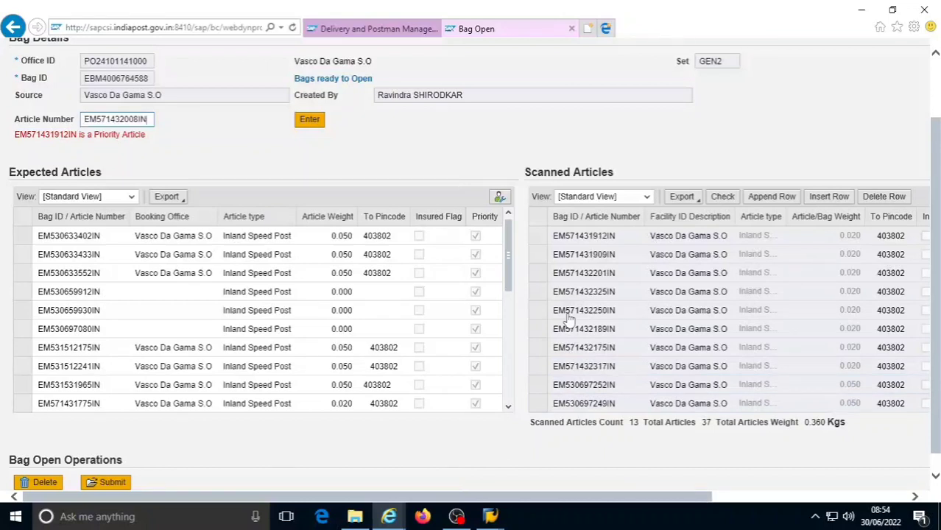
pyautogui.write(' EM571432025IN EM571432095IN EM571431775IN EM571431855IN EM571431926IN EM571432144IN ')
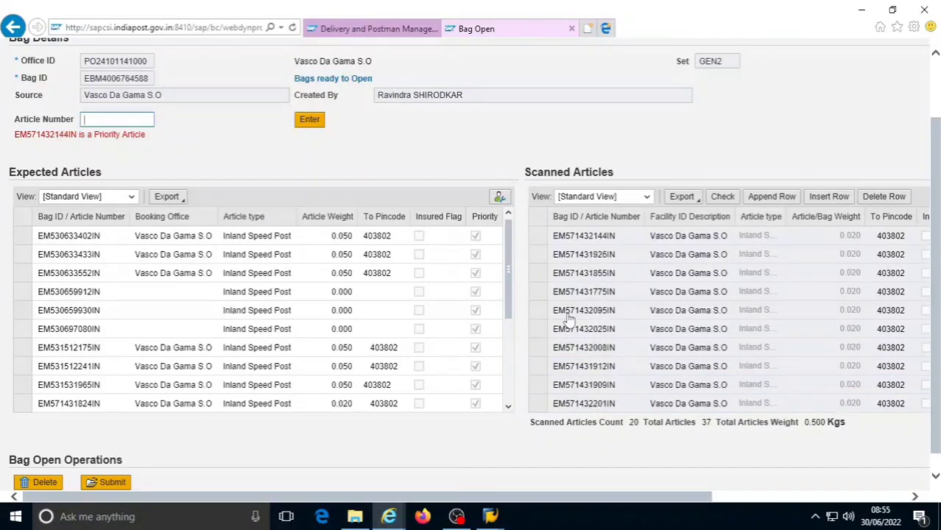
pyautogui.write('EM571431824IN EM571431943IN EM571432011IN ')
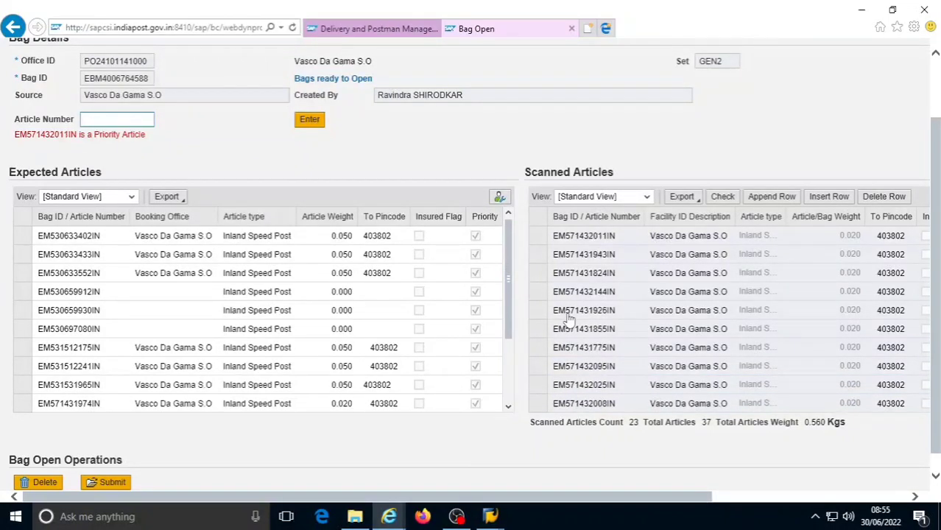
pyautogui.write('EM571432192IN EM571431974IN EM571432113IN EM571432161IN EM531512175IN ')
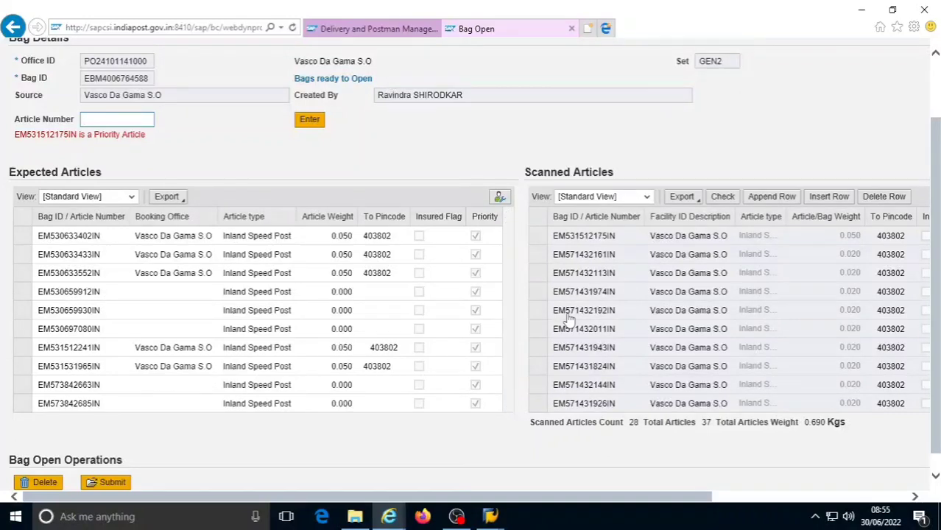
pyautogui.write('EM531512241IN EM531531965IN')
pyautogui.press('Return')
pyautogui.write('EM530659912IN')
pyautogui.press('Return')
pyautogui.write('EM573842685IN')
pyautogui.press('Return')
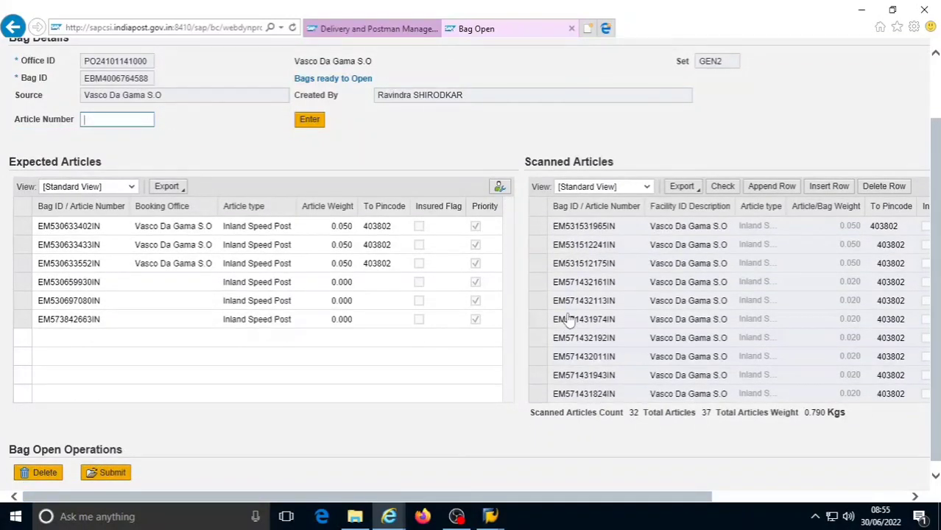
pyautogui.write('EM573842663IN')
pyautogui.press('Return')
# - Scan the final expected articles, leaving none expected and 38 scanned at 0.940 Kgs
pyautogui.write('EM530697080IN')
pyautogui.press('Return')
pyautogui.write('EM530659930IN')
pyautogui.press('Return')
pyautogui.write('EM530633552IN')
pyautogui.press('Return')
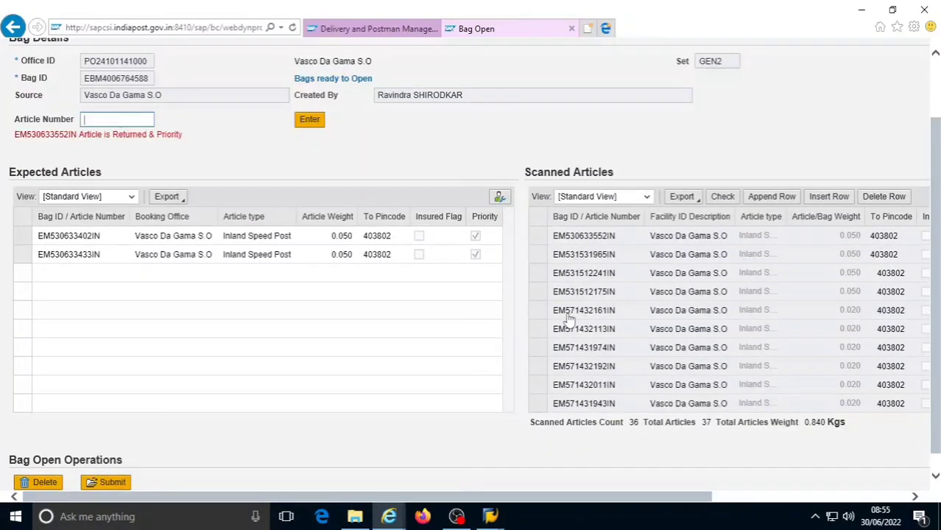
pyautogui.write('EM530633402IN')
pyautogui.press('Return')
pyautogui.write('EM530633433IN')
pyautogui.press('Return')
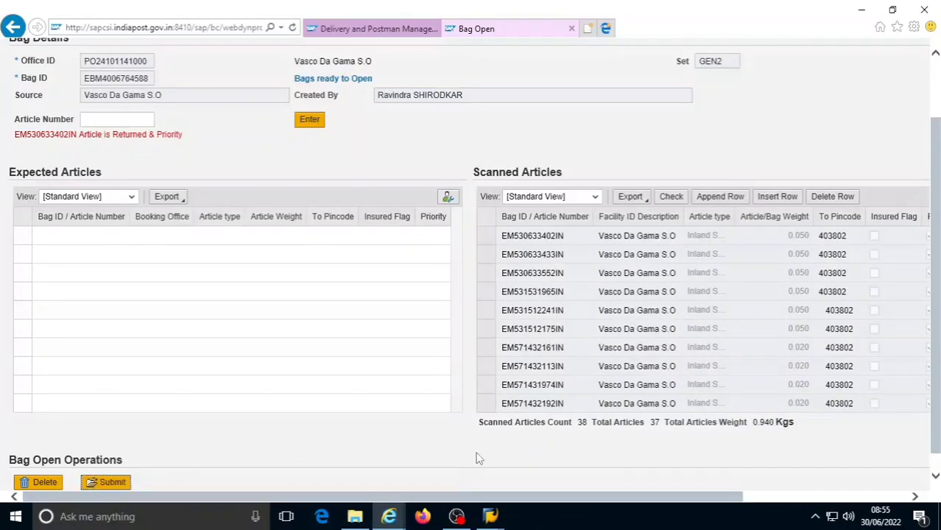